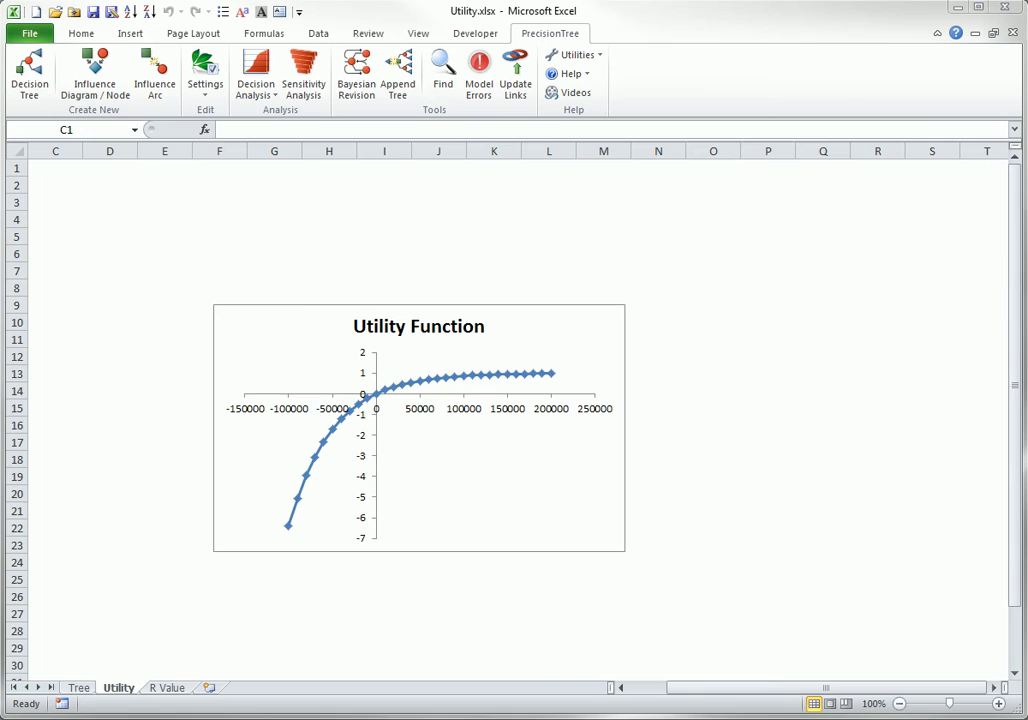
- Go back to the Tree sheet with the two-gambles decision tree
click(78, 687)
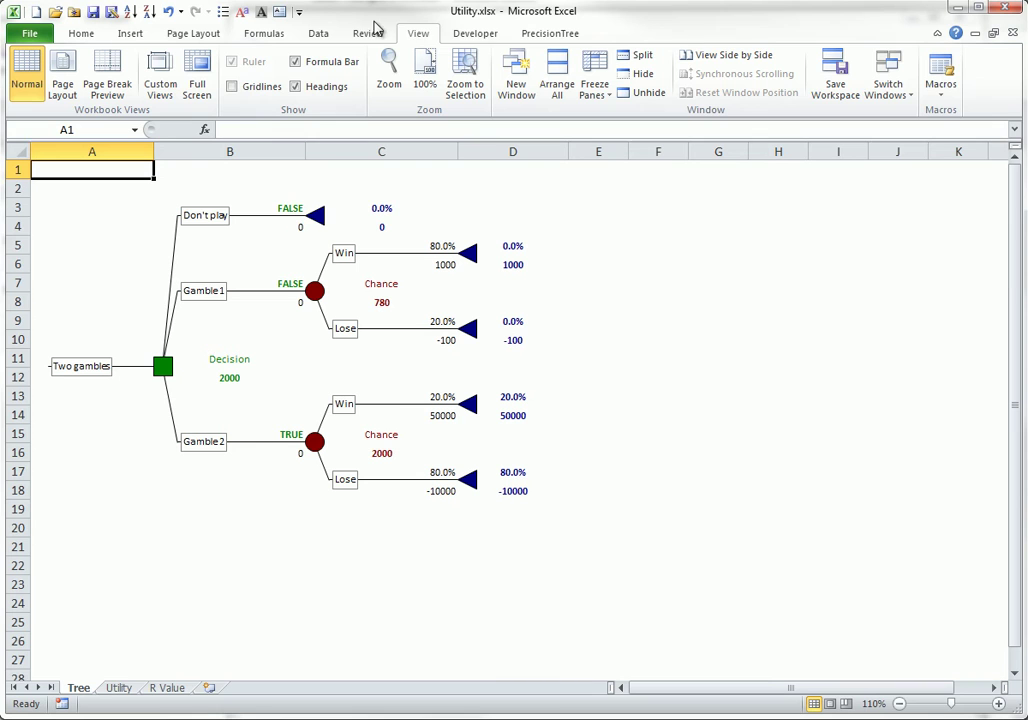
- Bring up the PrecisionTree Settings dropdown from the PrecisionTree ribbon
click(549, 33)
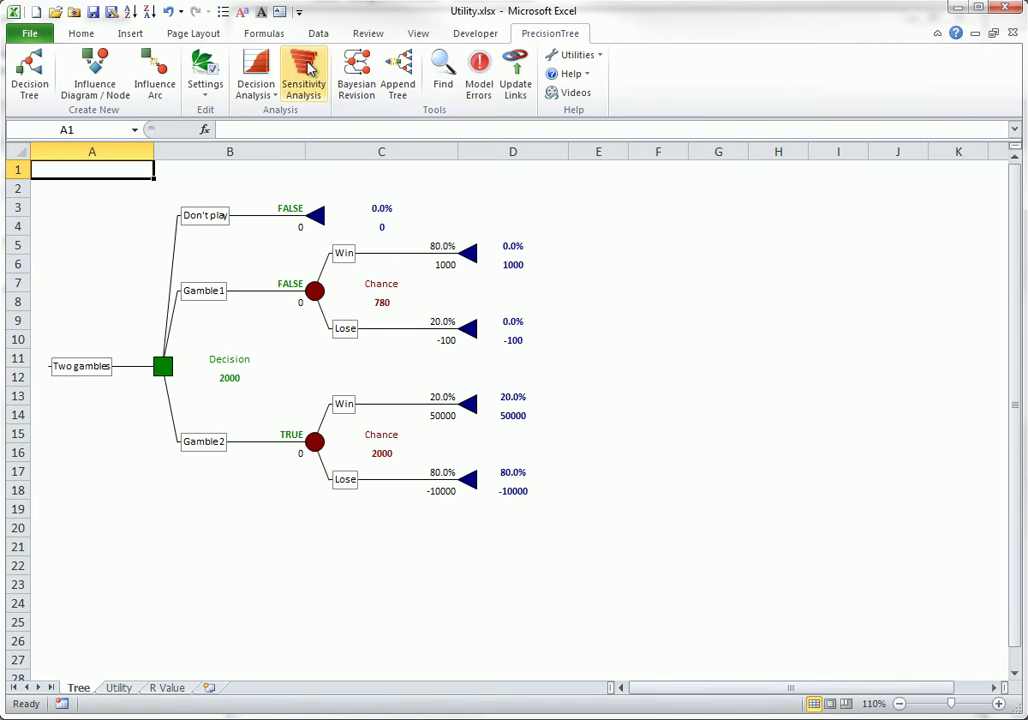
click(204, 90)
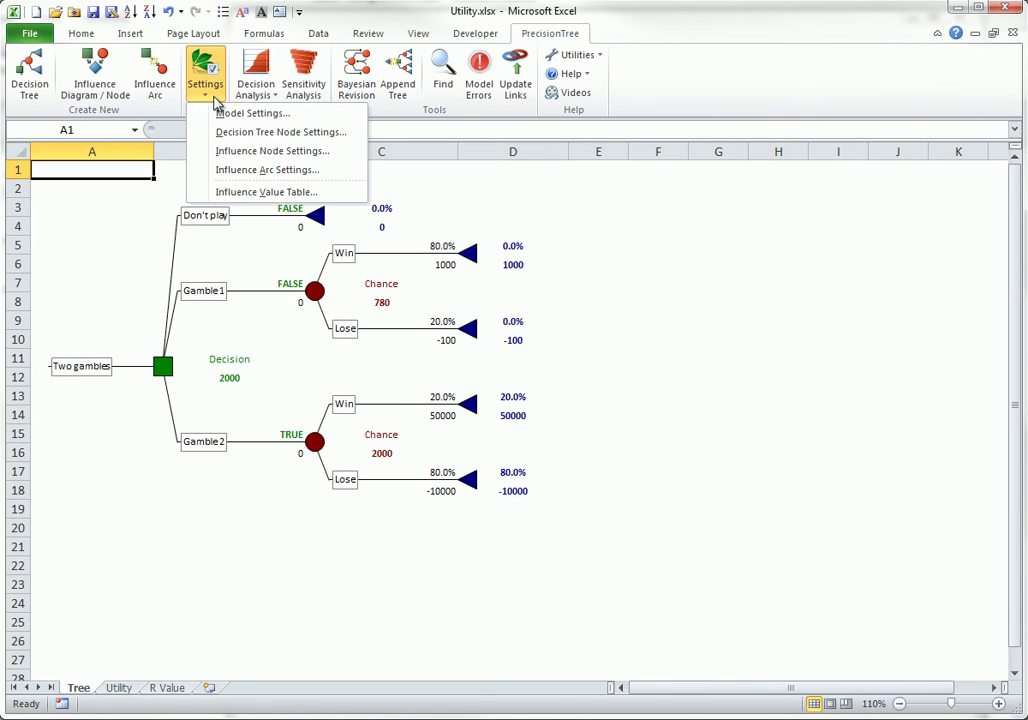
- Apply an Exponential utility function with R-value 100000 and display Expected Utility in the tree
click(229, 115)
click(509, 226)
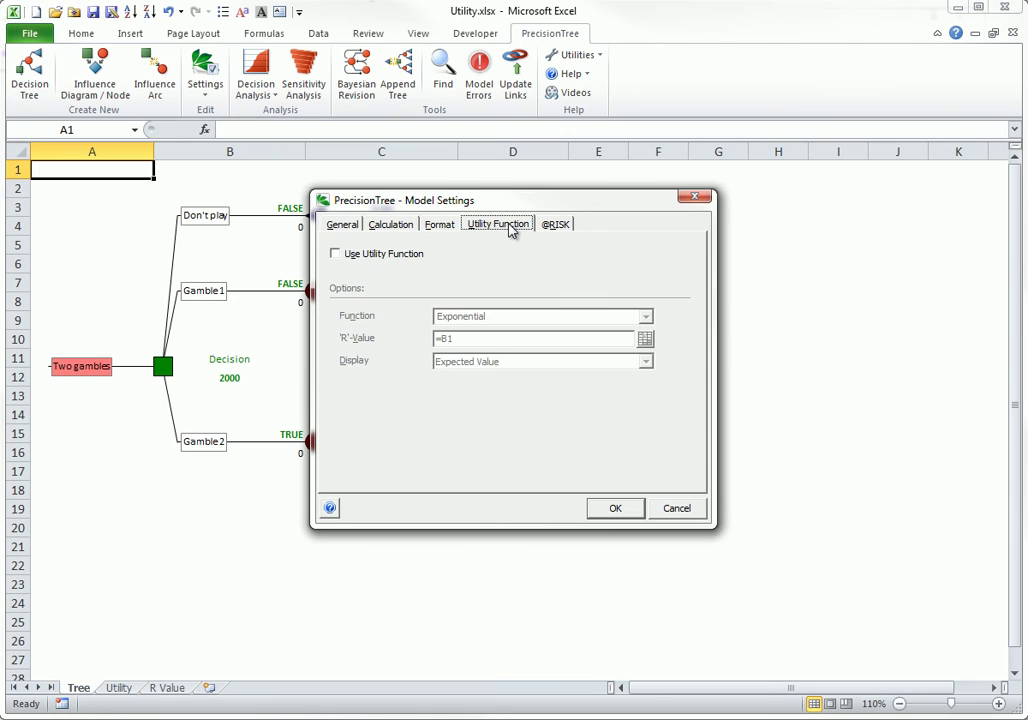
click(336, 255)
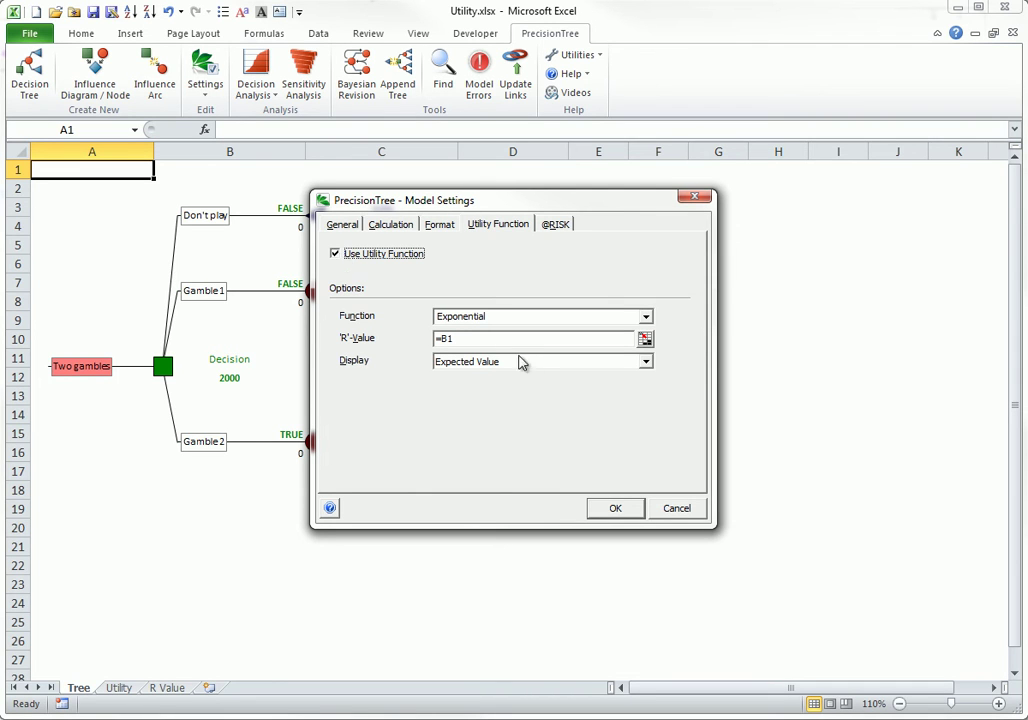
click(648, 318)
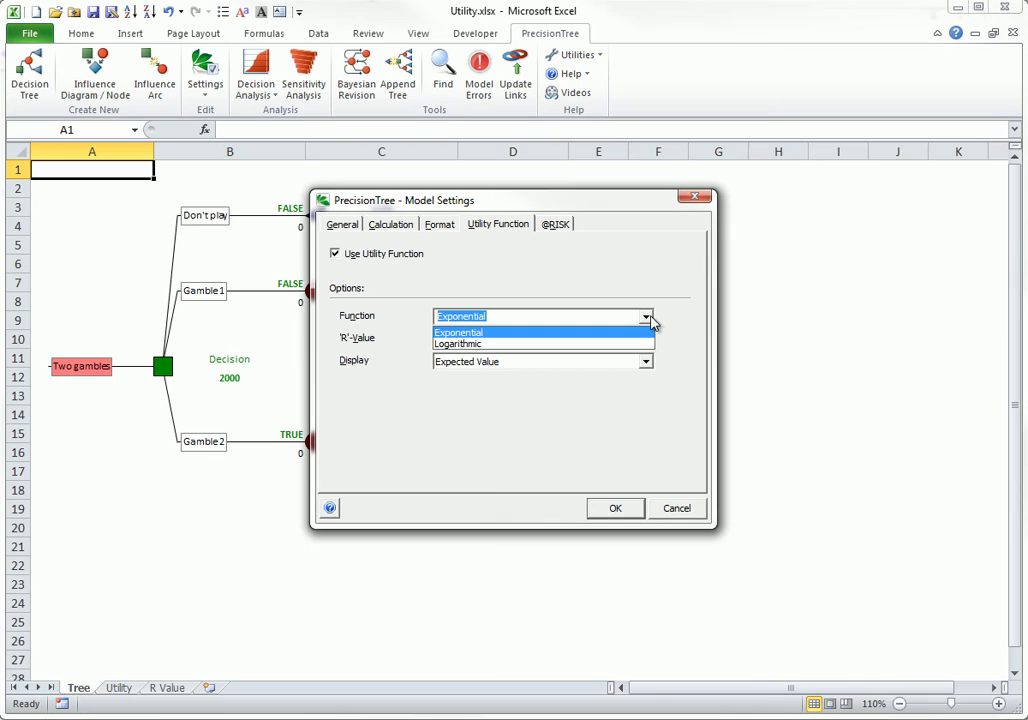
click(651, 320)
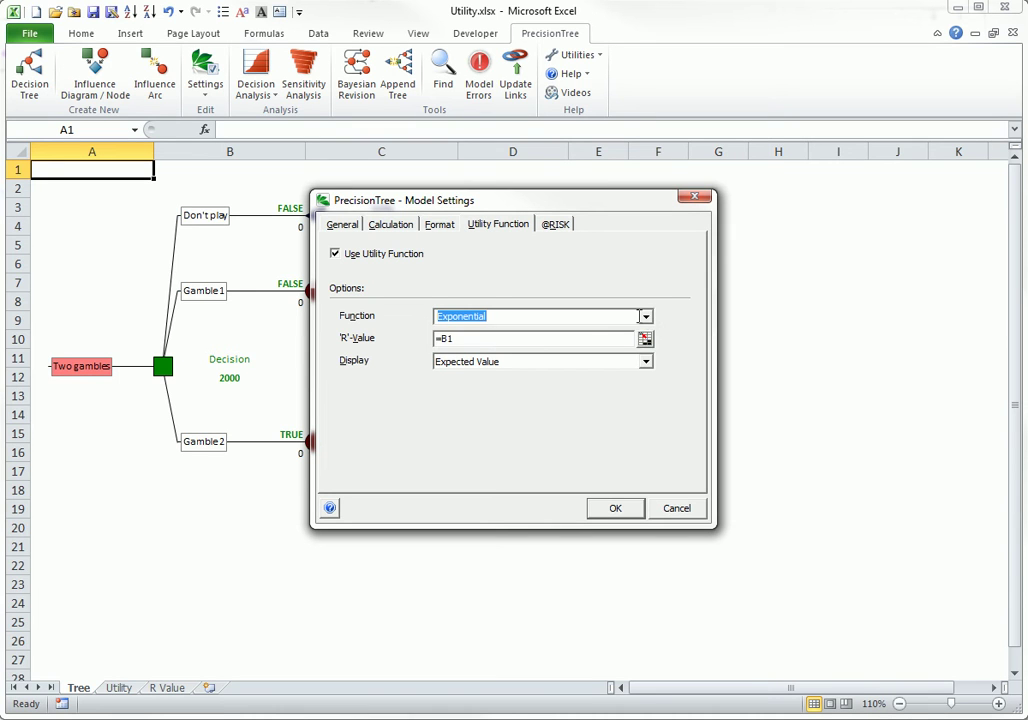
key(Tab)
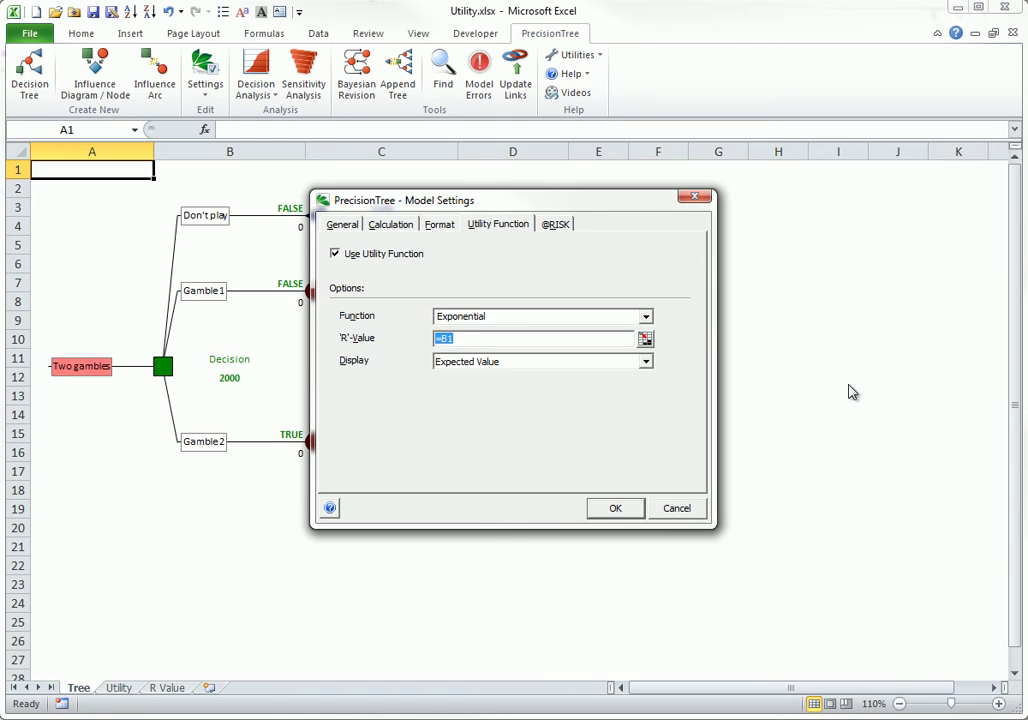
text(100000)
click(645, 362)
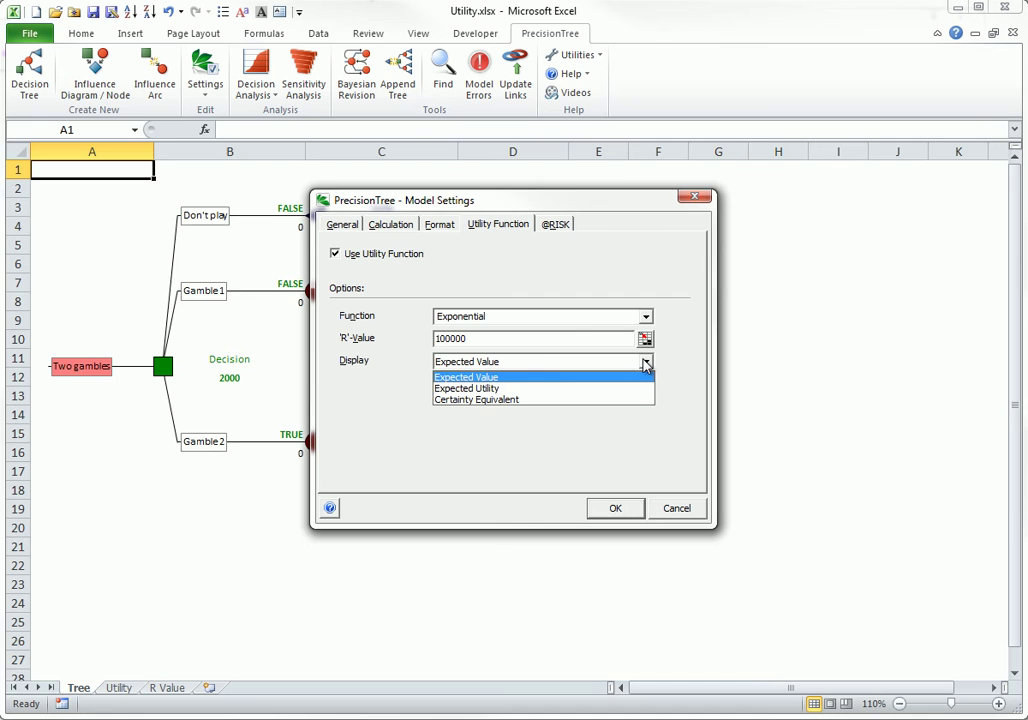
click(495, 388)
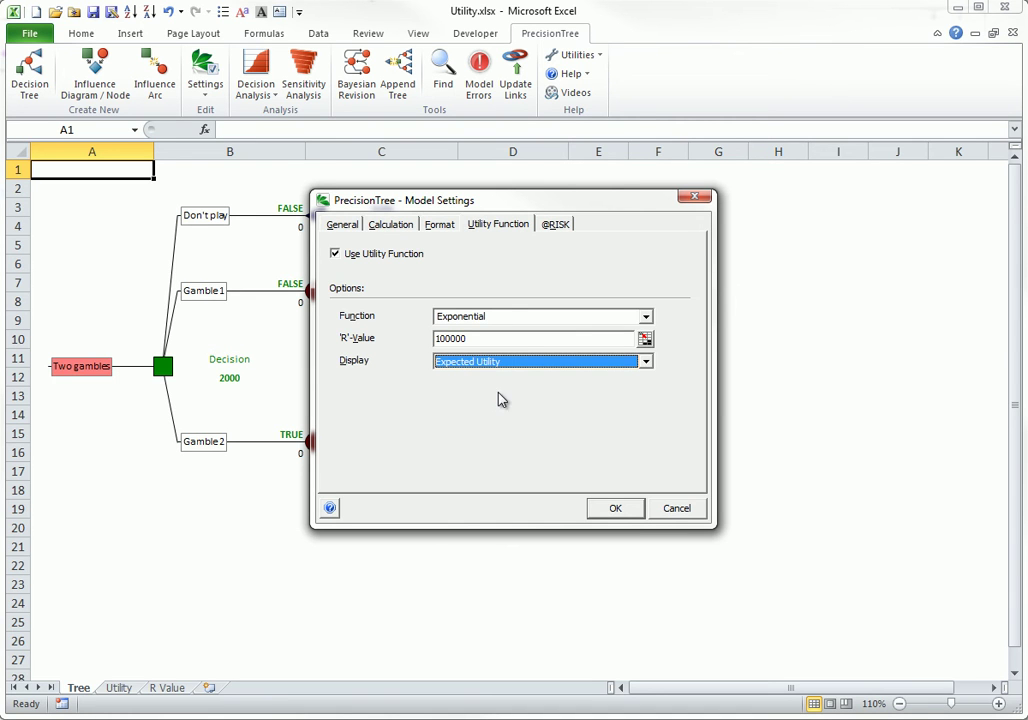
click(615, 509)
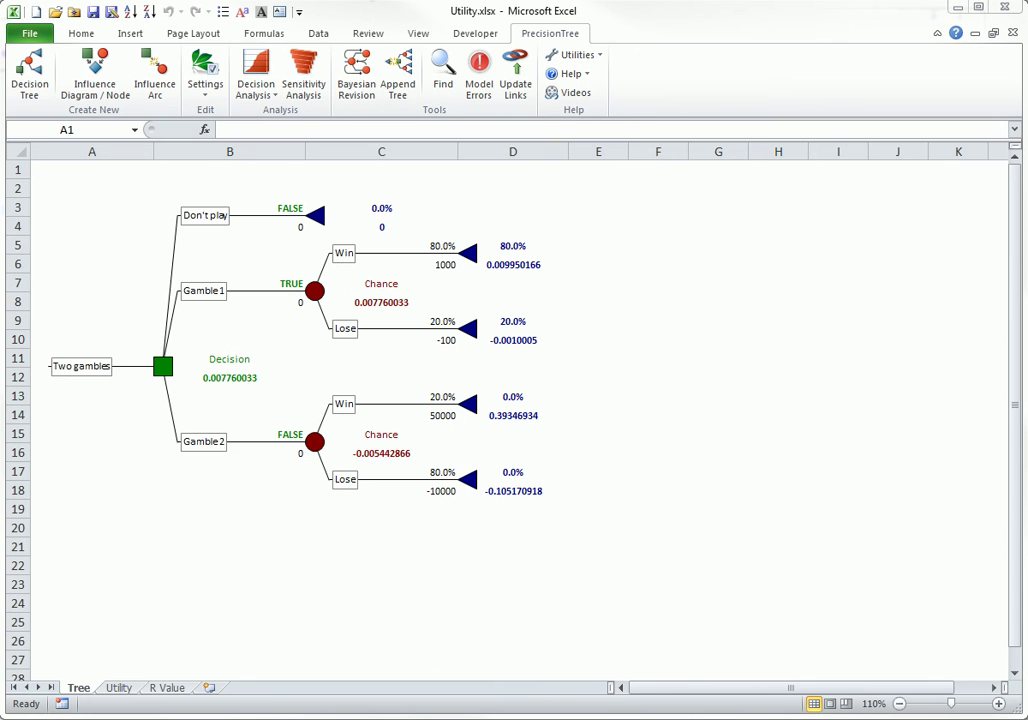
- Try linking the R-value to cell B1, cancel without changes, and switch to the R Value sheet
click(205, 100)
click(215, 111)
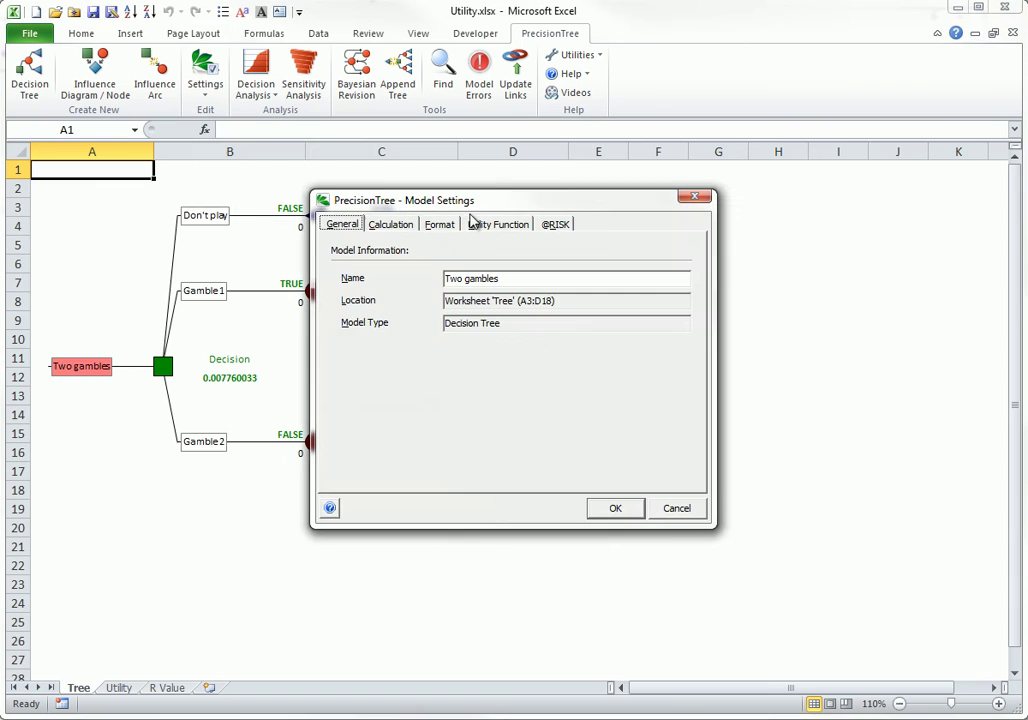
click(507, 224)
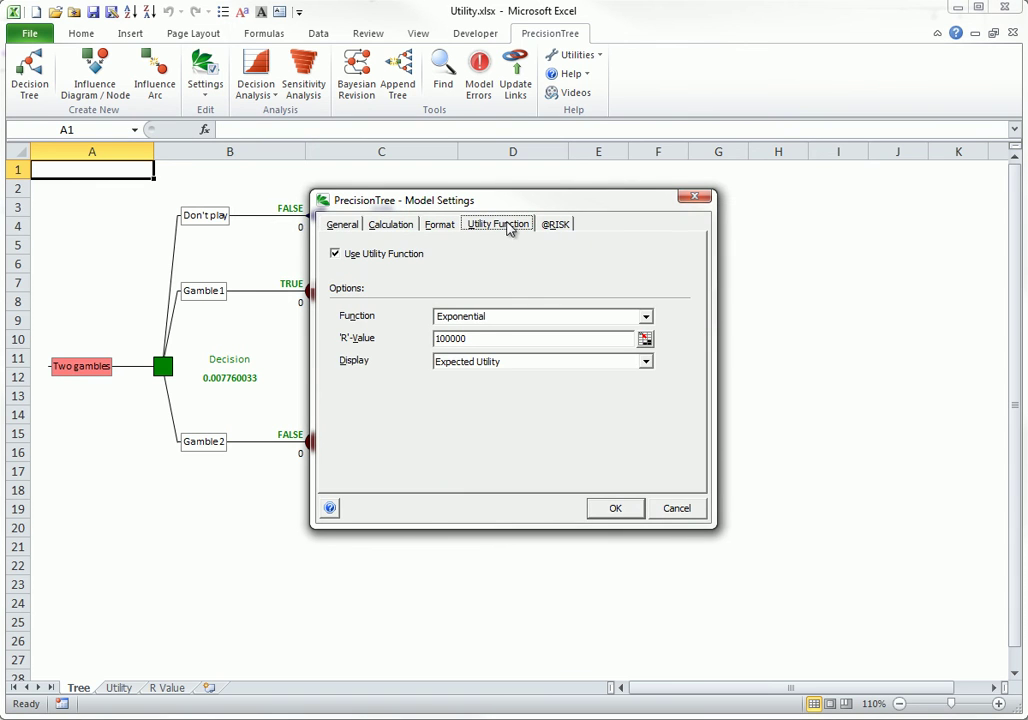
click(645, 339)
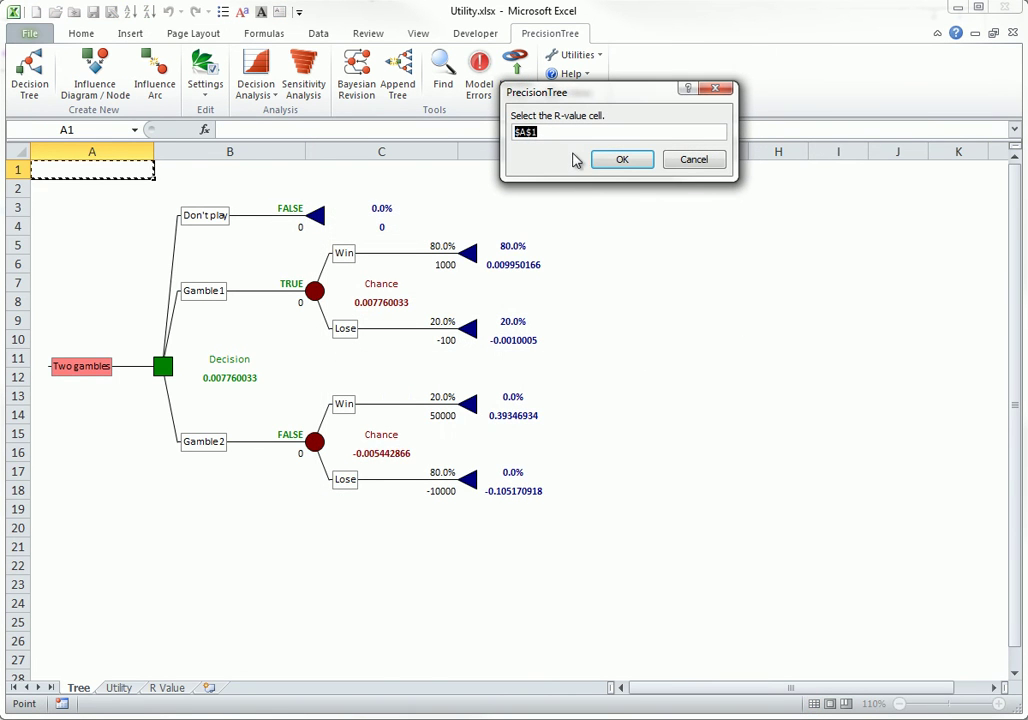
click(213, 170)
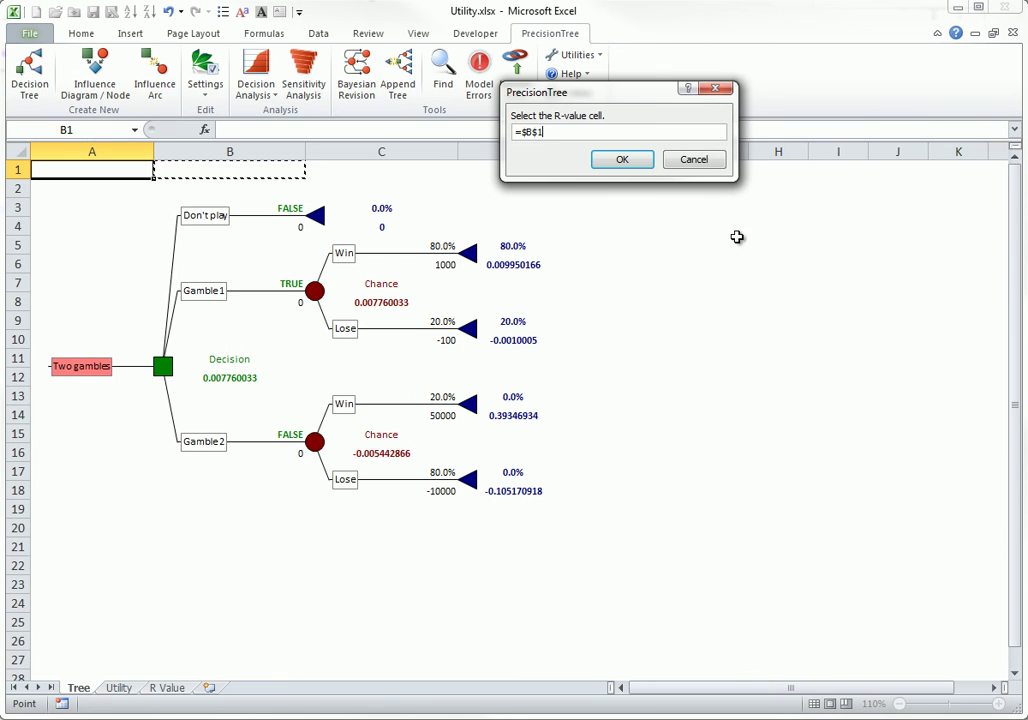
click(623, 162)
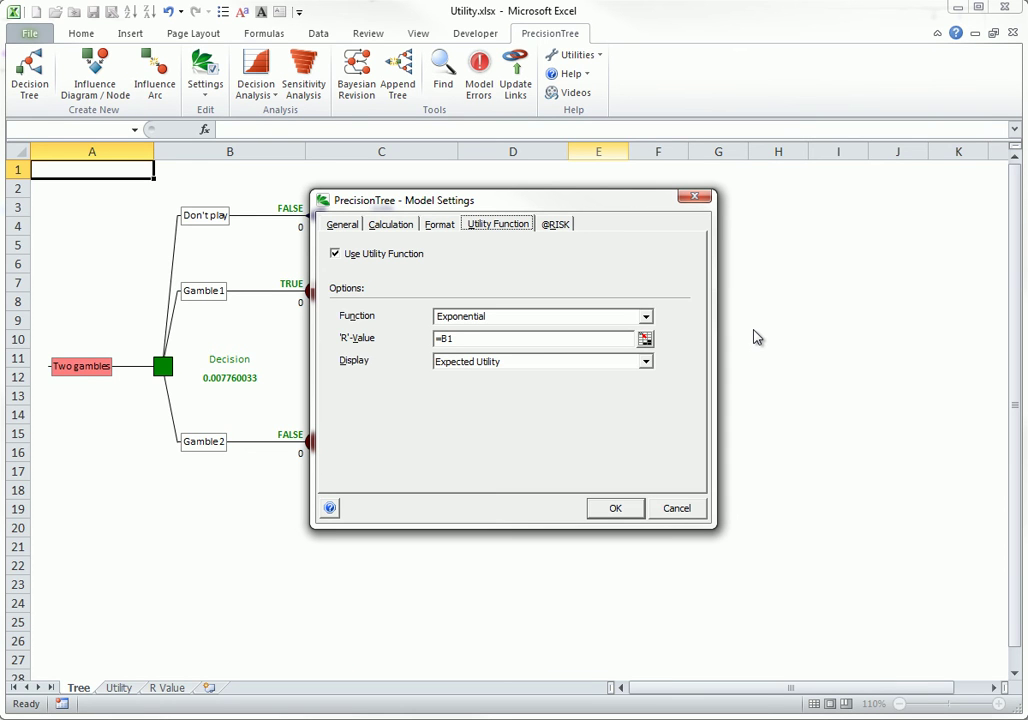
click(673, 511)
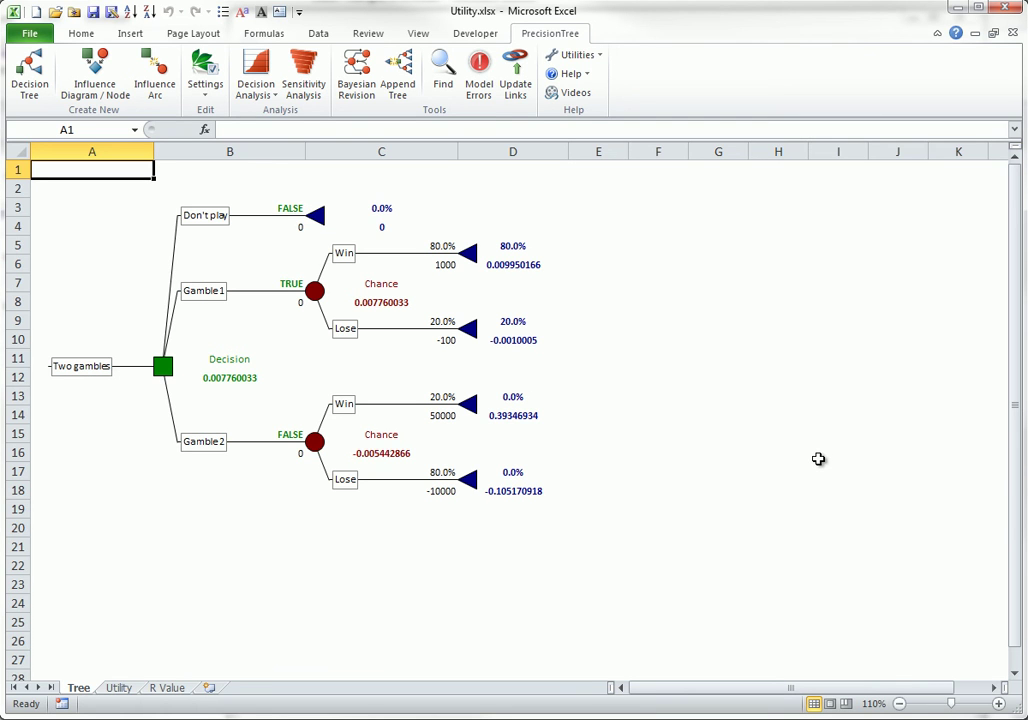
click(165, 688)
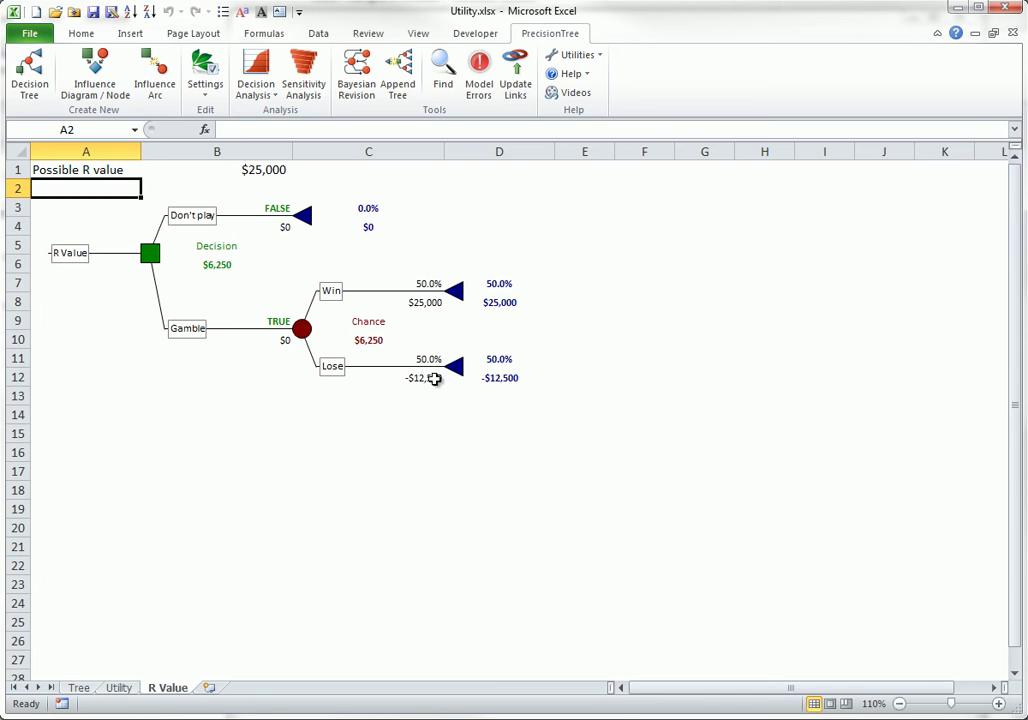
double_click(408, 301)
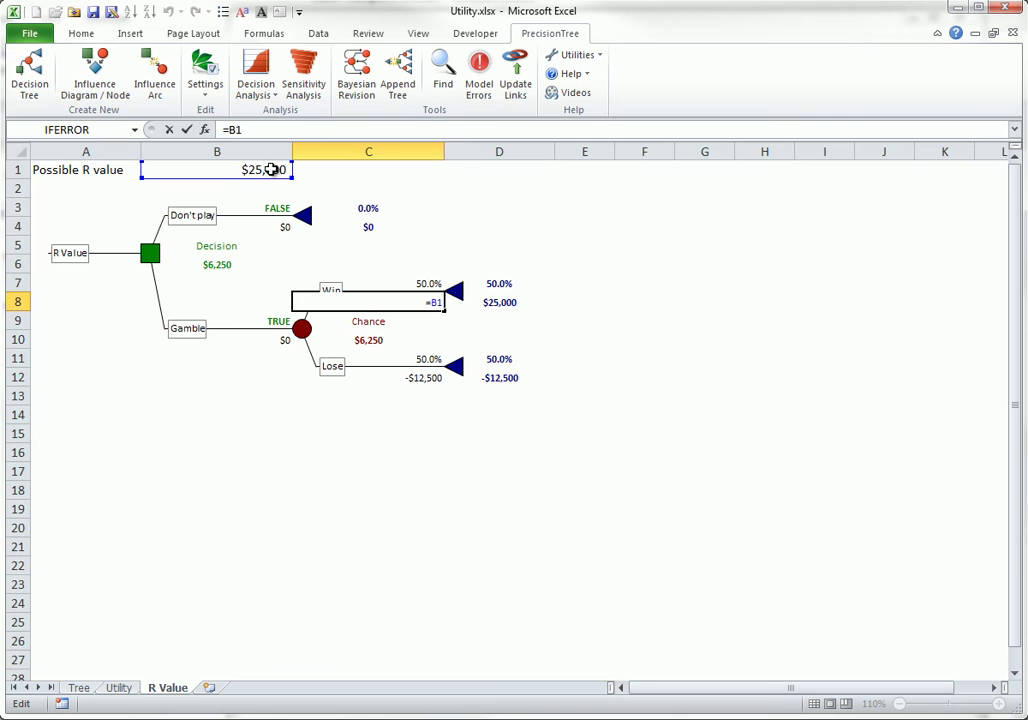
key(Escape)
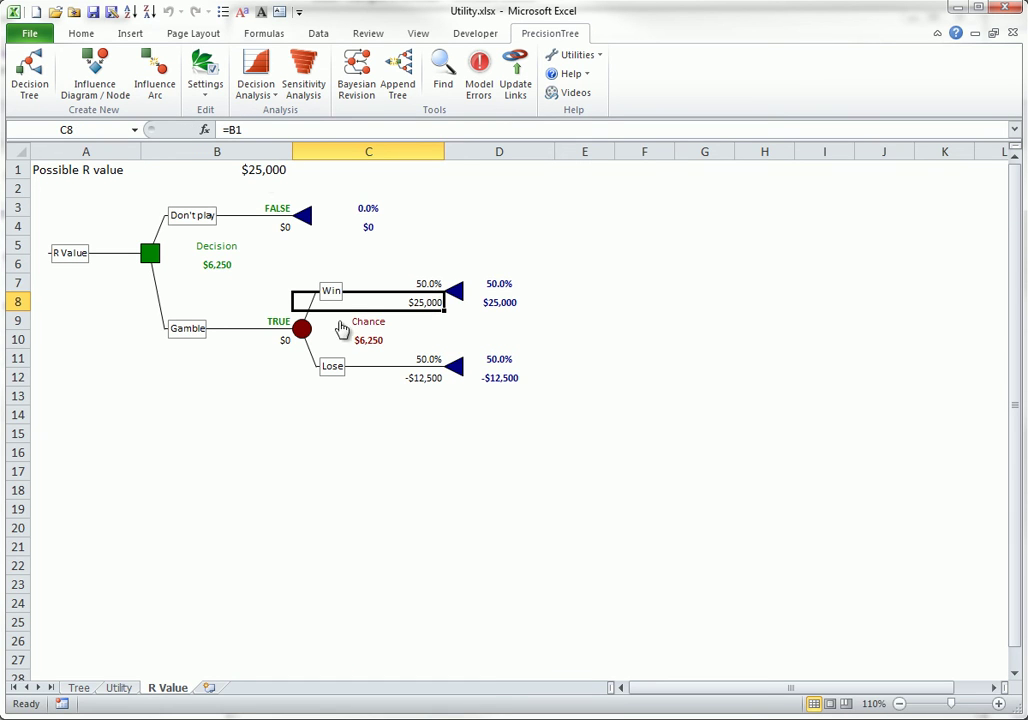
double_click(429, 376)
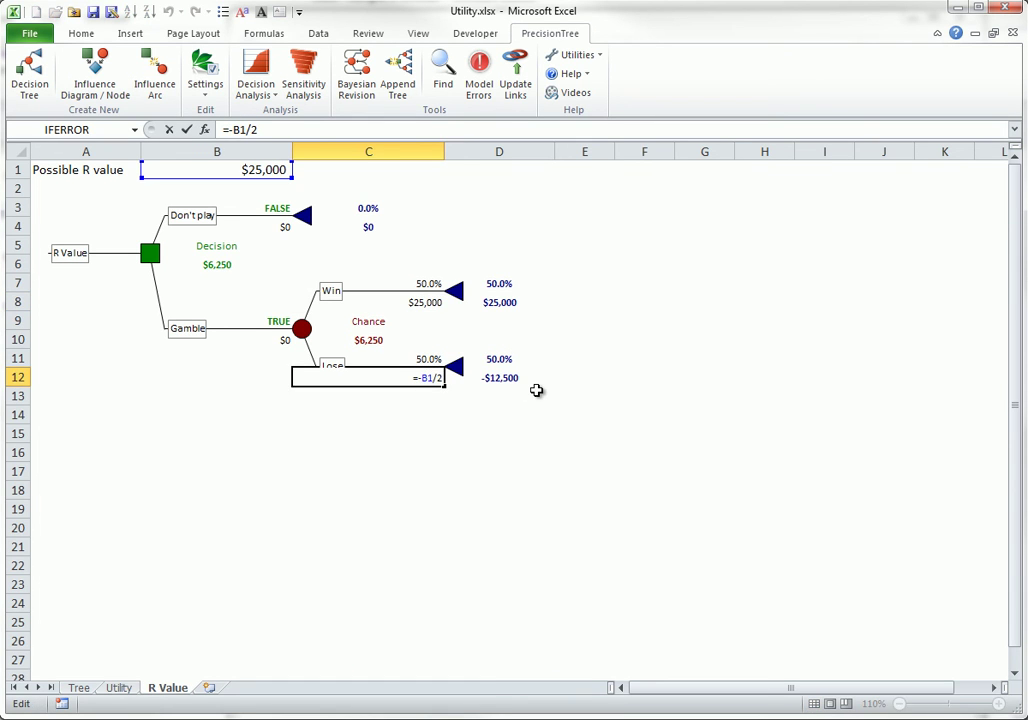
key(Escape)
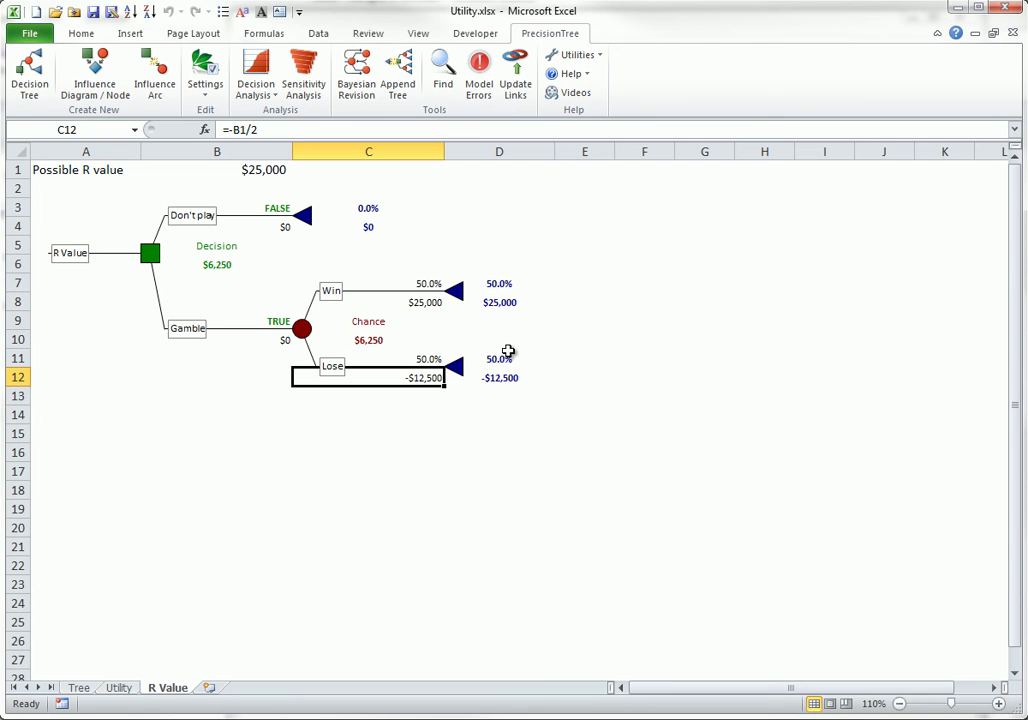
- On the Tree sheet, switch the model's utility display back to Expected Value
click(79, 688)
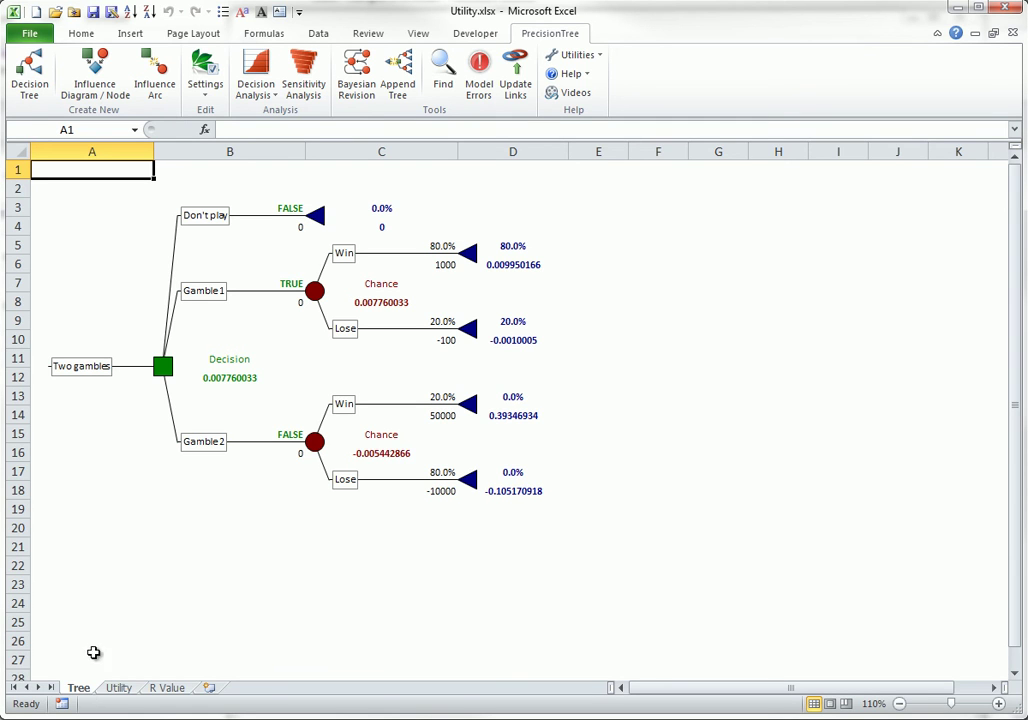
click(205, 72)
click(224, 110)
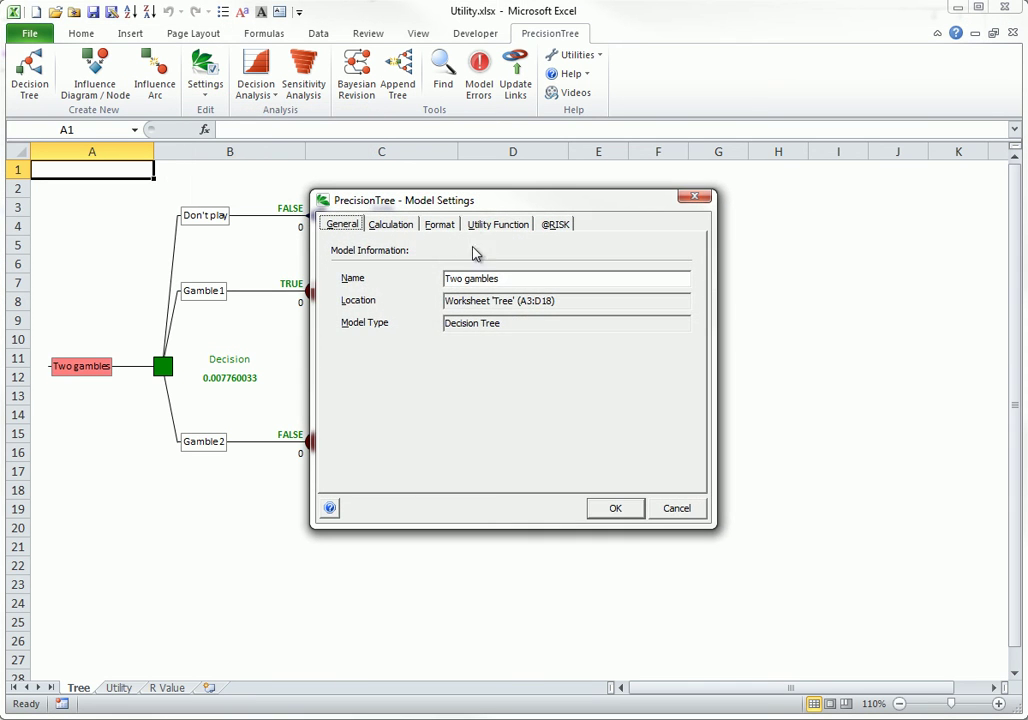
click(497, 224)
click(646, 362)
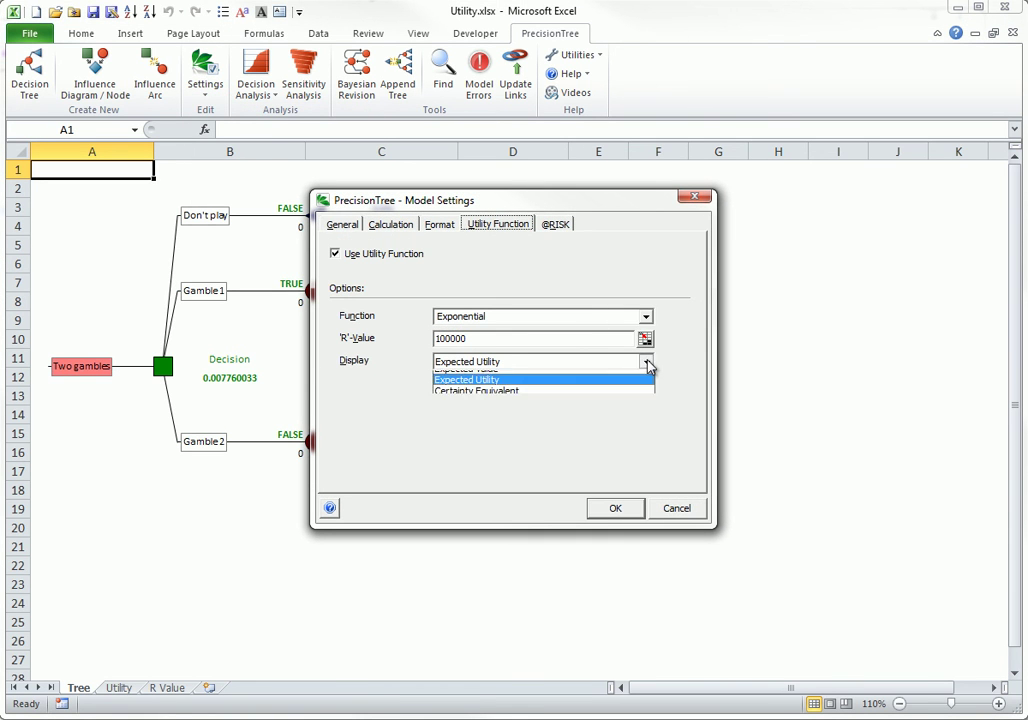
click(474, 374)
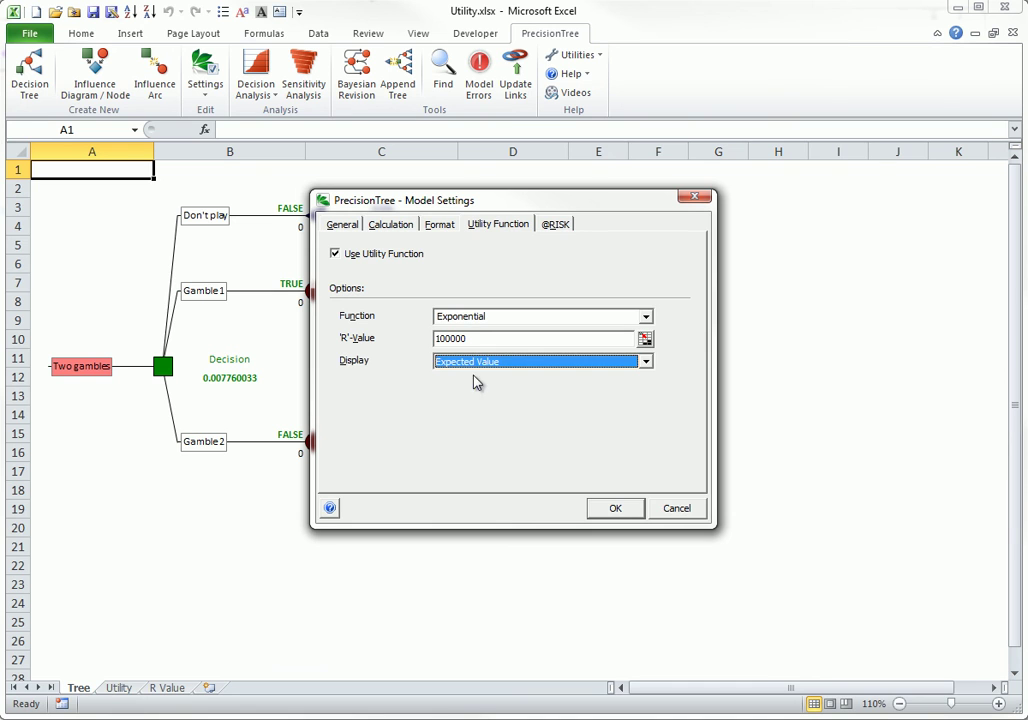
click(614, 510)
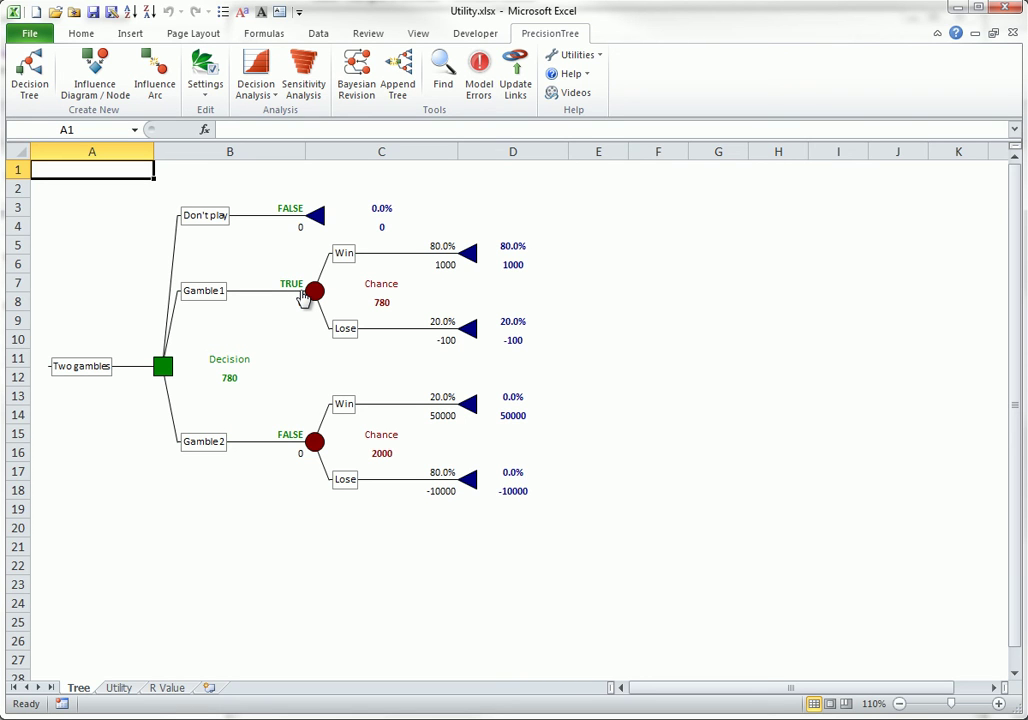
- Set the model's utility display to Certainty Equivalent in Model Settings
click(206, 92)
click(226, 113)
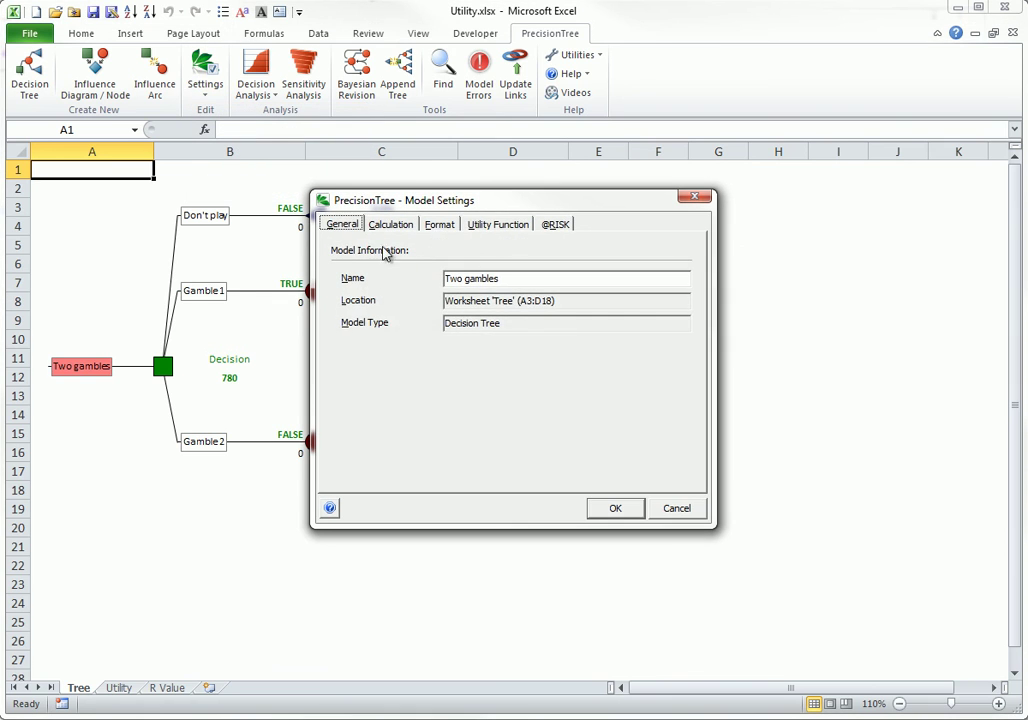
click(481, 225)
click(645, 362)
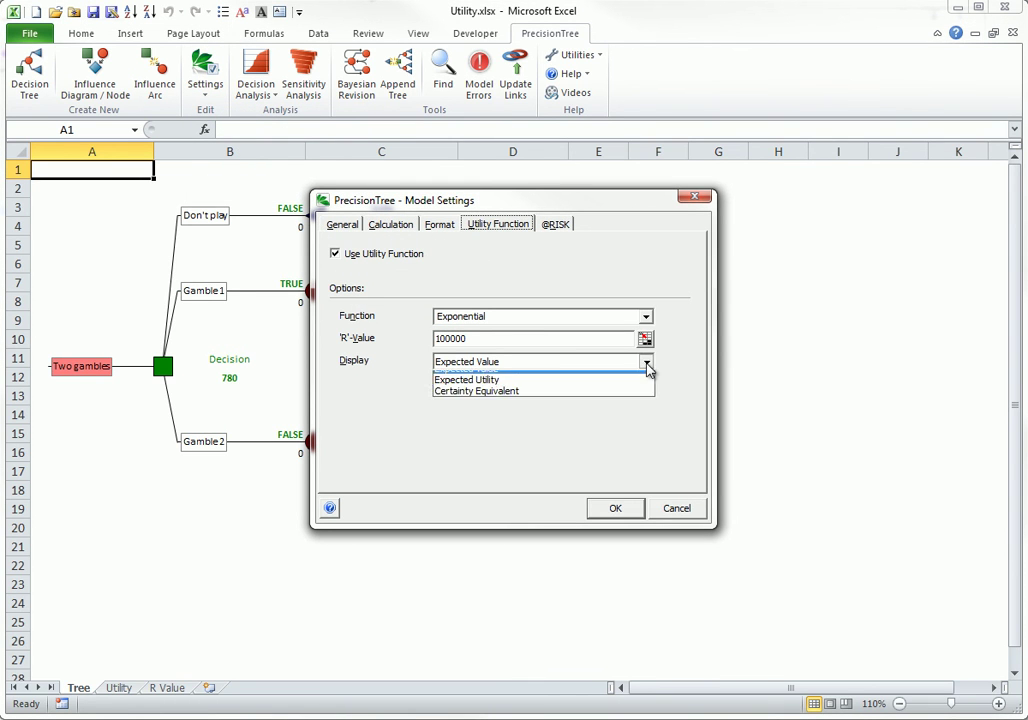
click(510, 400)
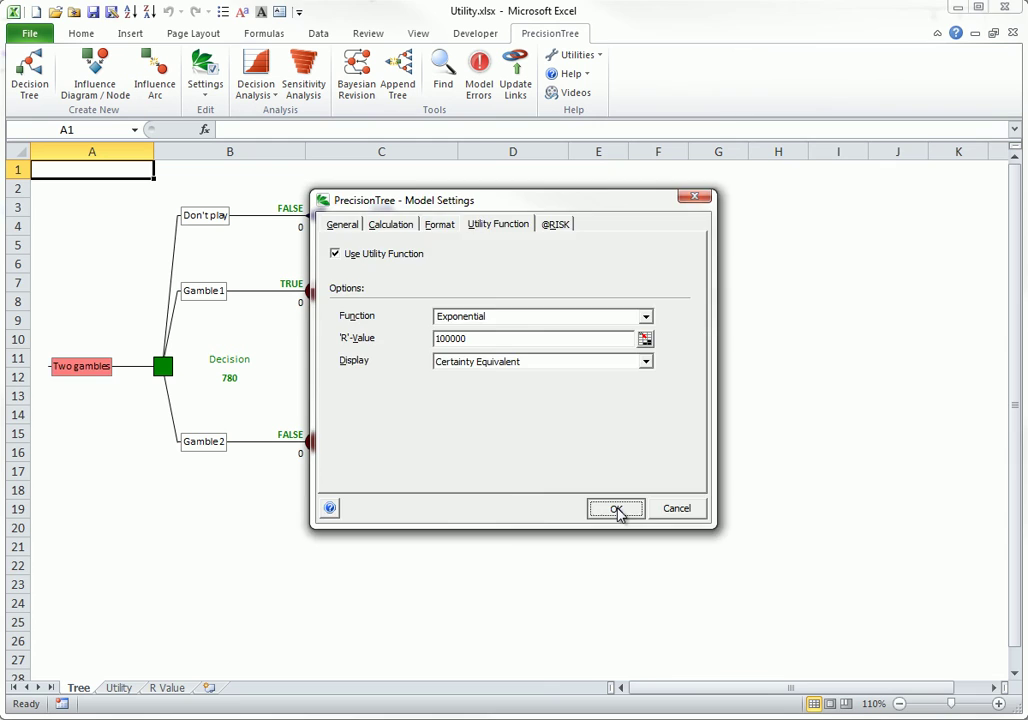
click(616, 509)
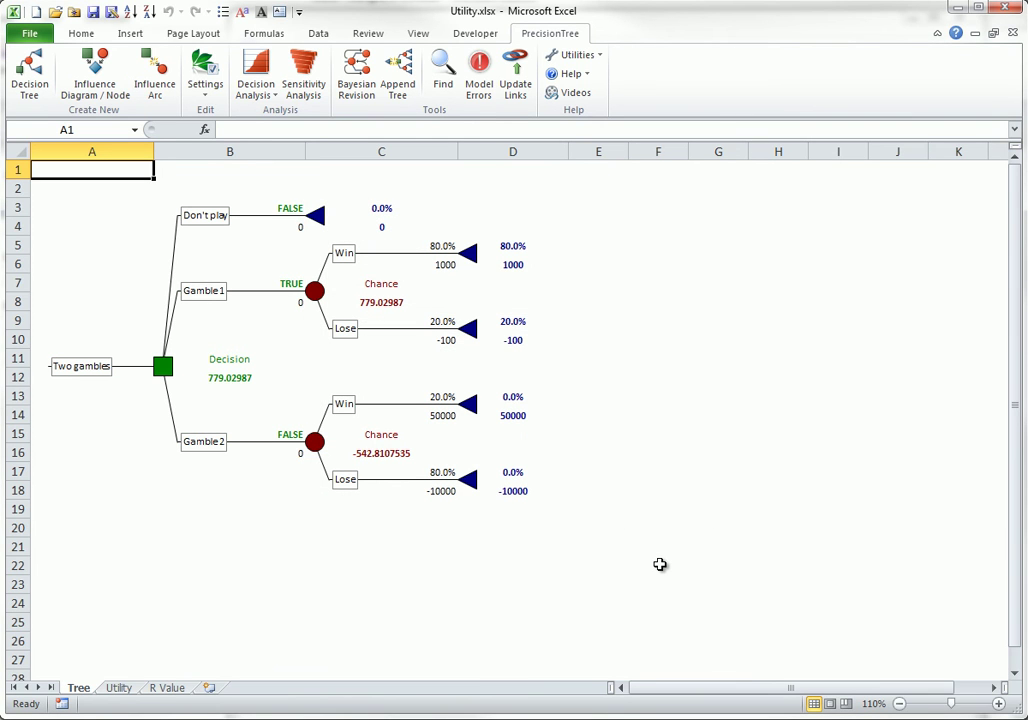